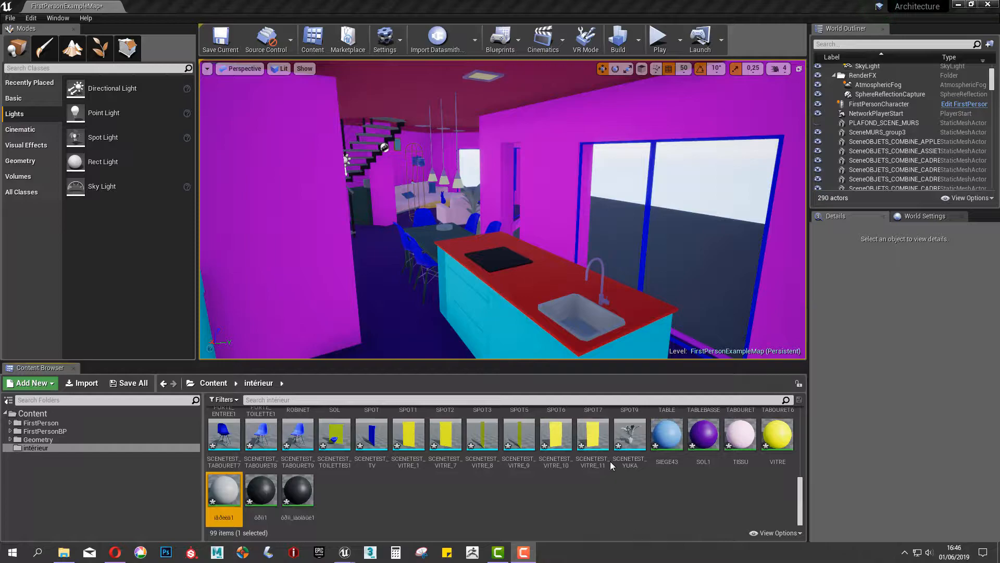
Open the EMISIVE material from the intérieur folder for editing.
left_click(605, 473)
scroll(616, 474, "up", 1)
scroll(616, 474, "up", 5)
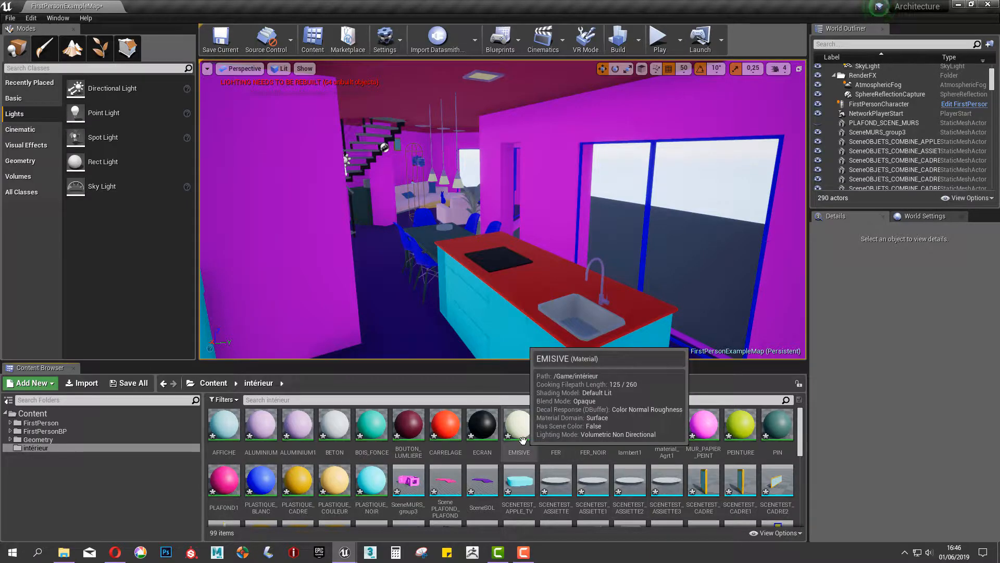
scroll(525, 436, "down", 5)
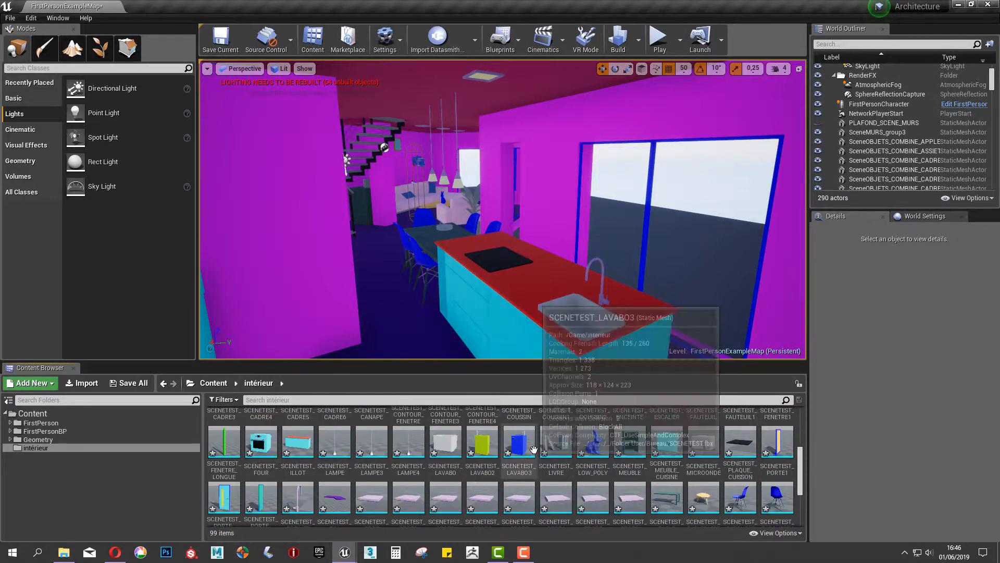
scroll(550, 493, "up", 5)
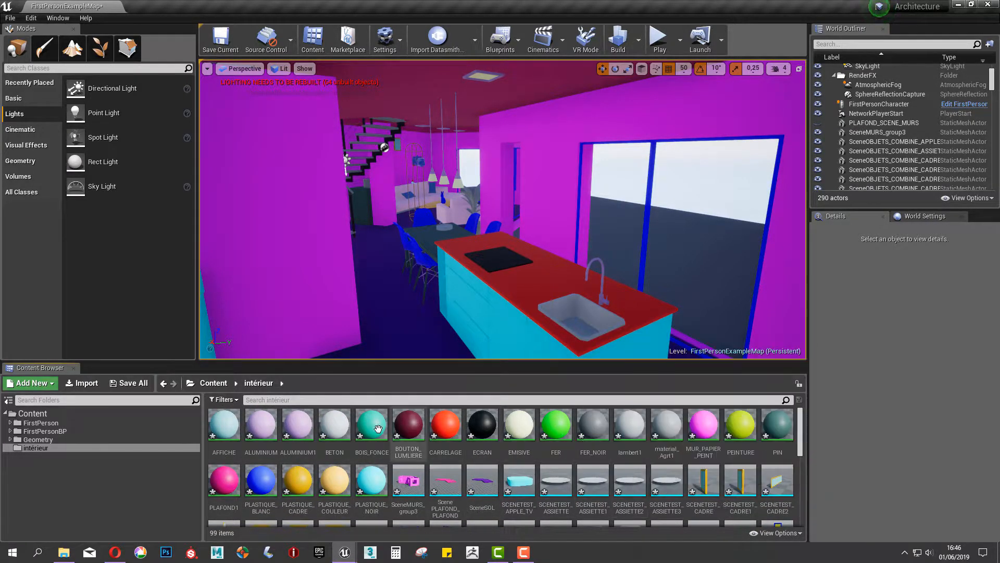
double_click(524, 433)
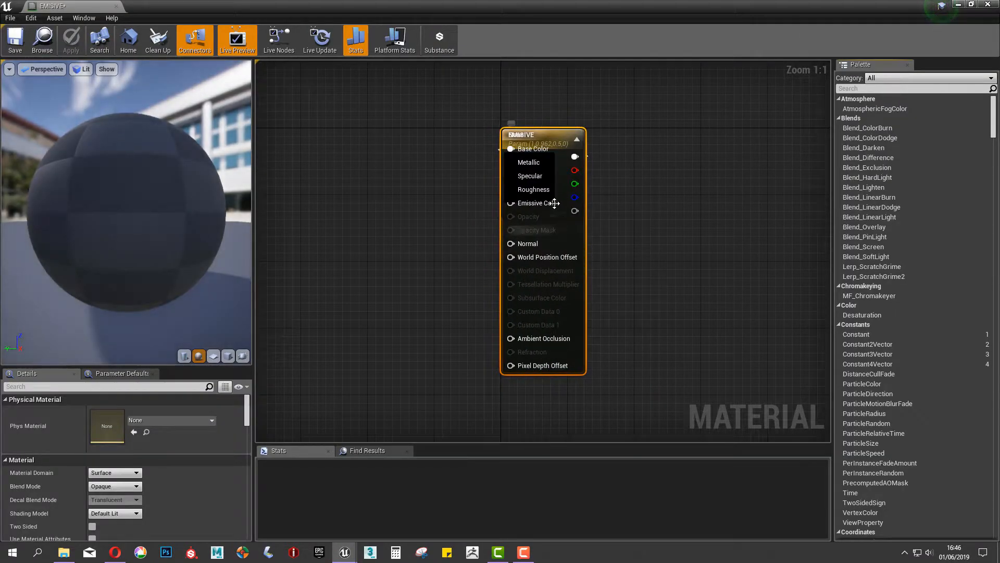
Separate the vector parameter node from the EMISIVE output node, placing it up and to the left of it.
left_click_drag(542, 137, 471, 135)
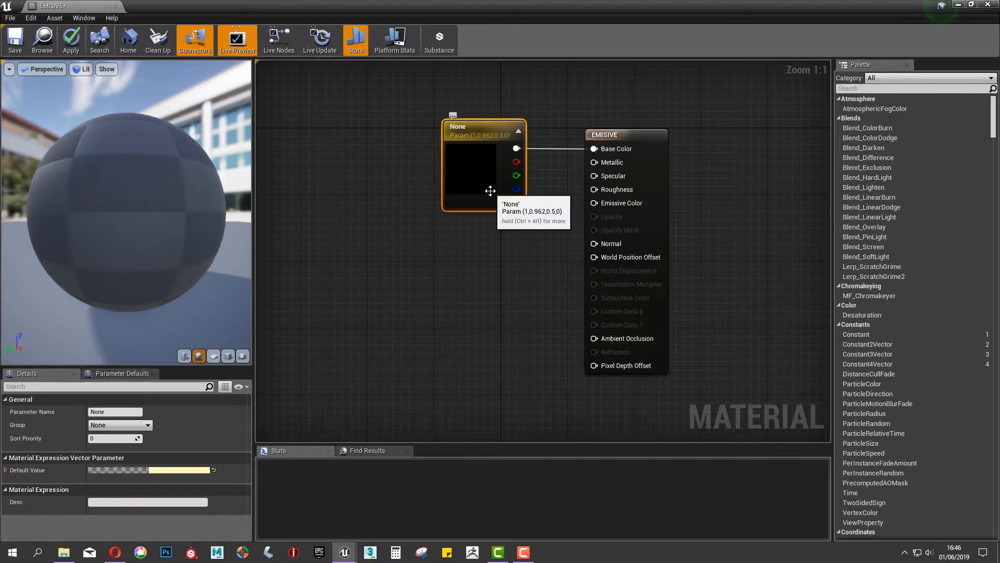
left_click_drag(459, 176, 429, 152)
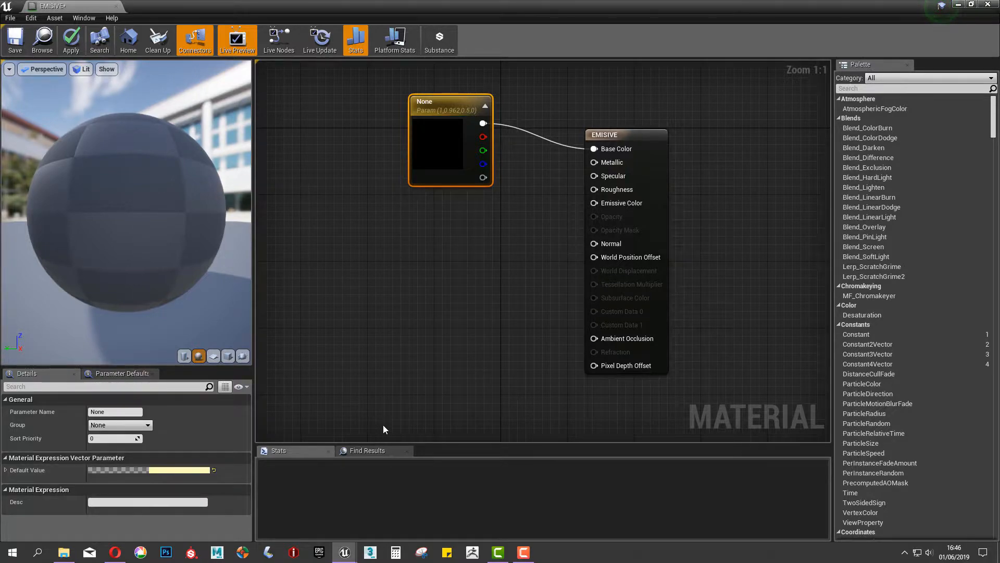
mouse_move(151, 240)
left_mouse_down()
mouse_move(224, 239)
mouse_move(134, 231)
left_mouse_up()
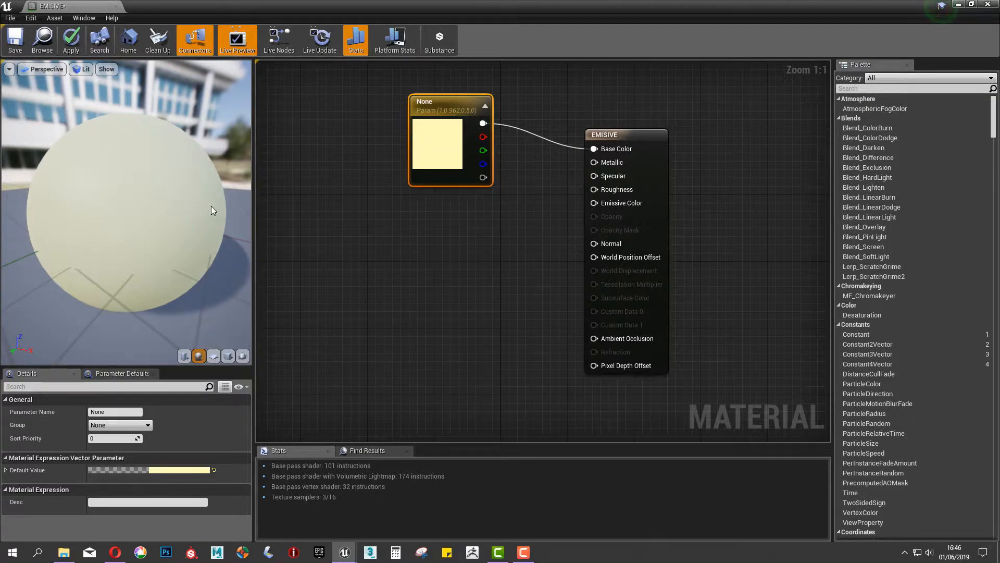
Connect the cream vector parameter's output to the Emissive Color input as well, and check the glow on the preview sphere.
left_click_drag(482, 124, 598, 203)
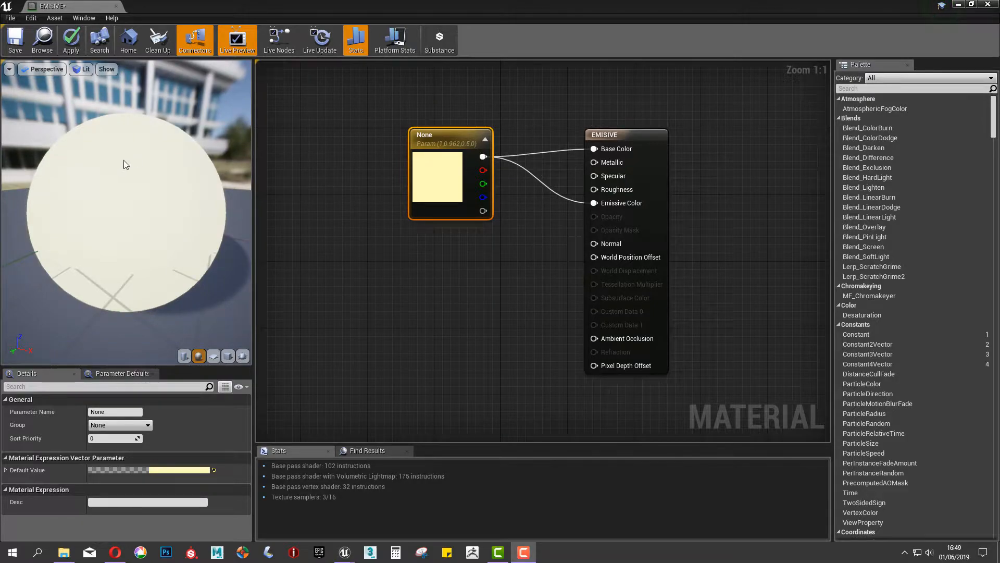
left_click_drag(124, 165, 117, 185)
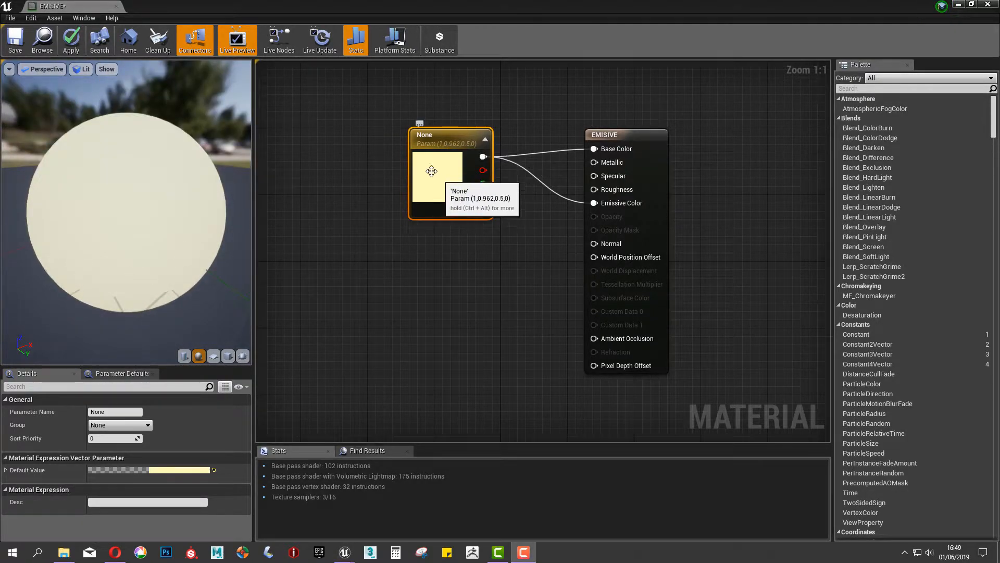
left_click_drag(431, 171, 463, 137)
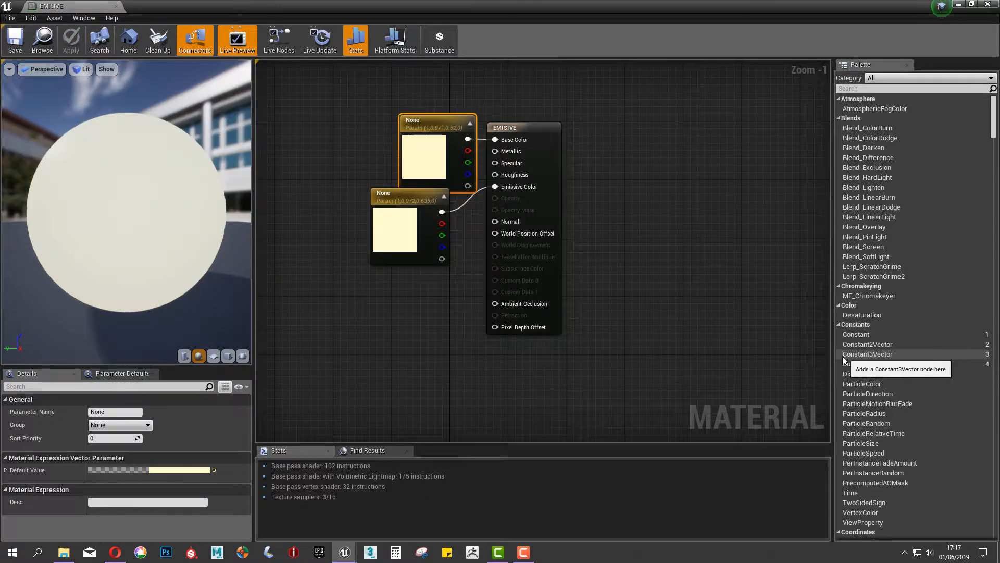
Add a Constant3Vector node to the graph, give it a saturated blue colour, and check a constant colour on the preview sphere.
left_click_drag(885, 356, 396, 322)
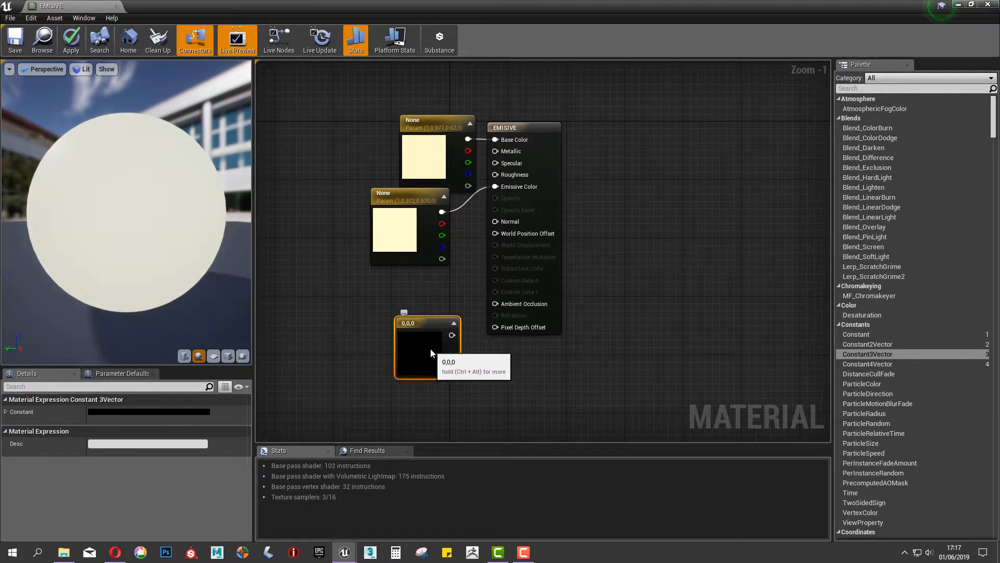
double_click(431, 351)
left_click_drag(587, 302, 587, 323)
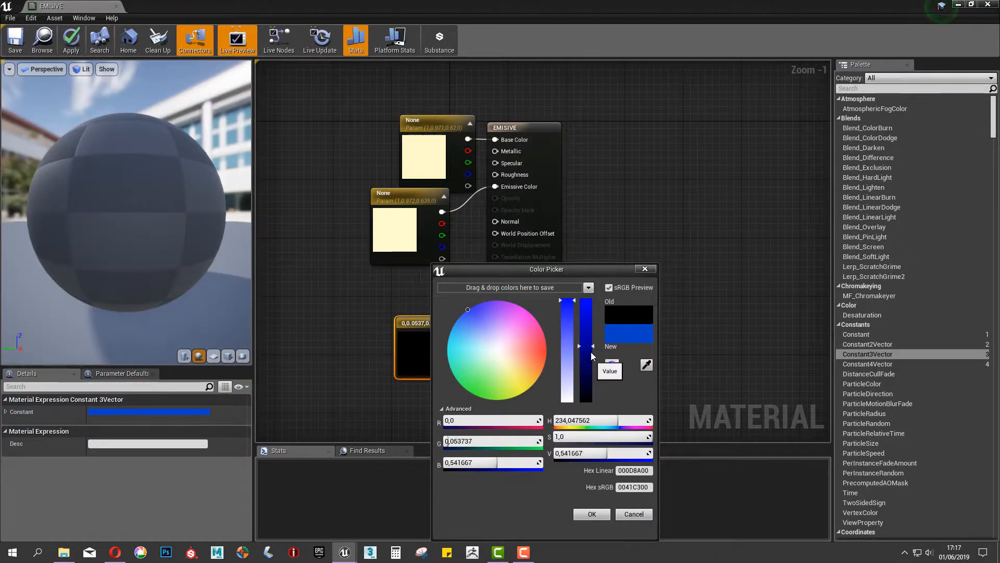
left_click_drag(498, 345, 458, 290)
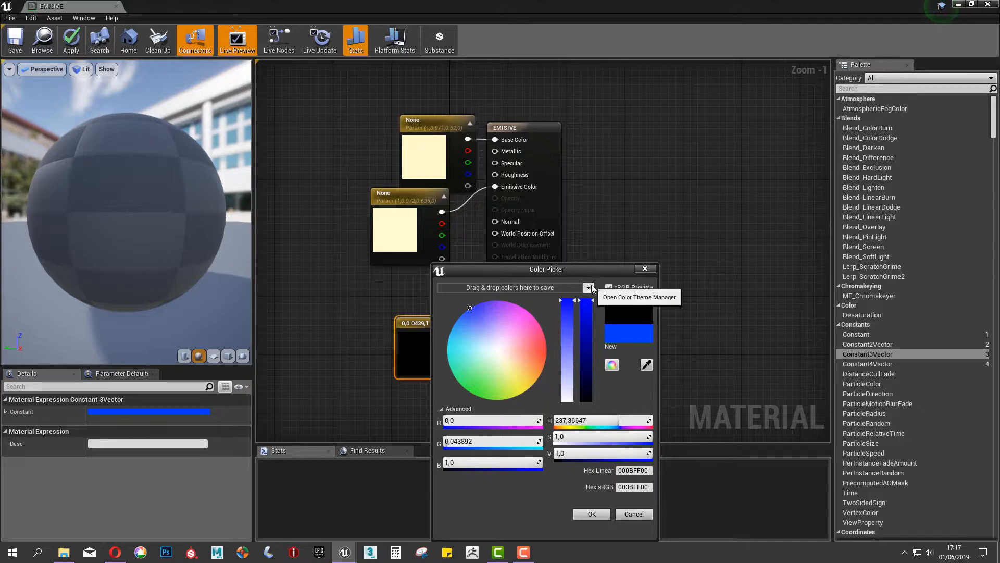
left_click(592, 511)
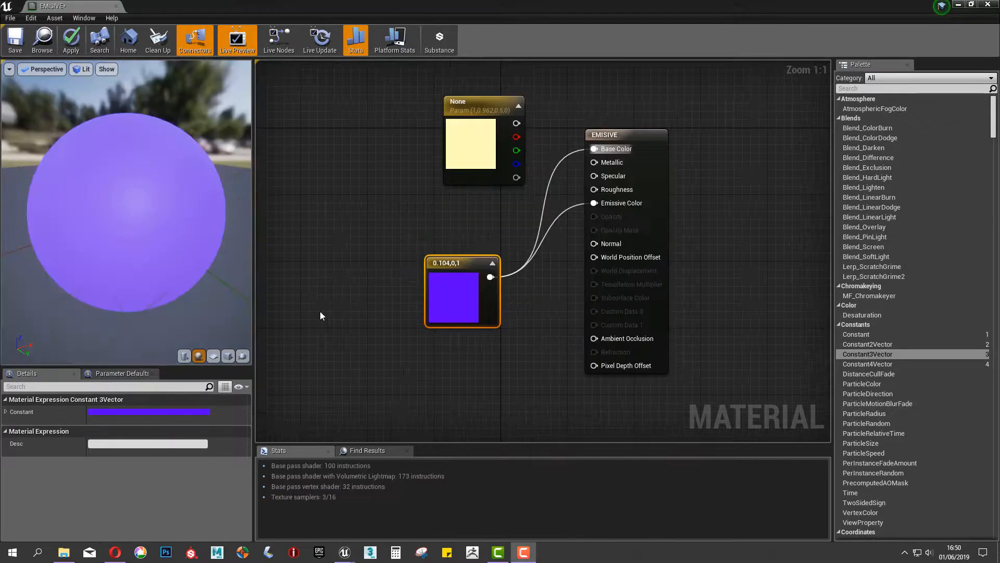
left_click_drag(185, 263, 183, 242)
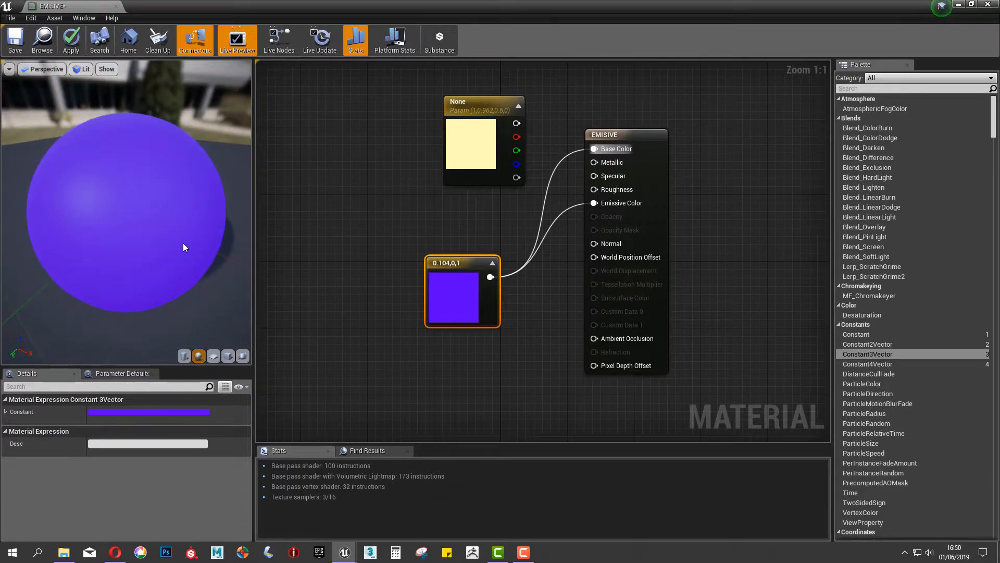
Replace the purple constant with the cream vector parameter on Base Color and Emissive Color, and apply the material.
left_click_drag(457, 339, 455, 339)
key("Delete")
left_click_drag(516, 123, 595, 148)
left_click_drag(516, 123, 594, 203)
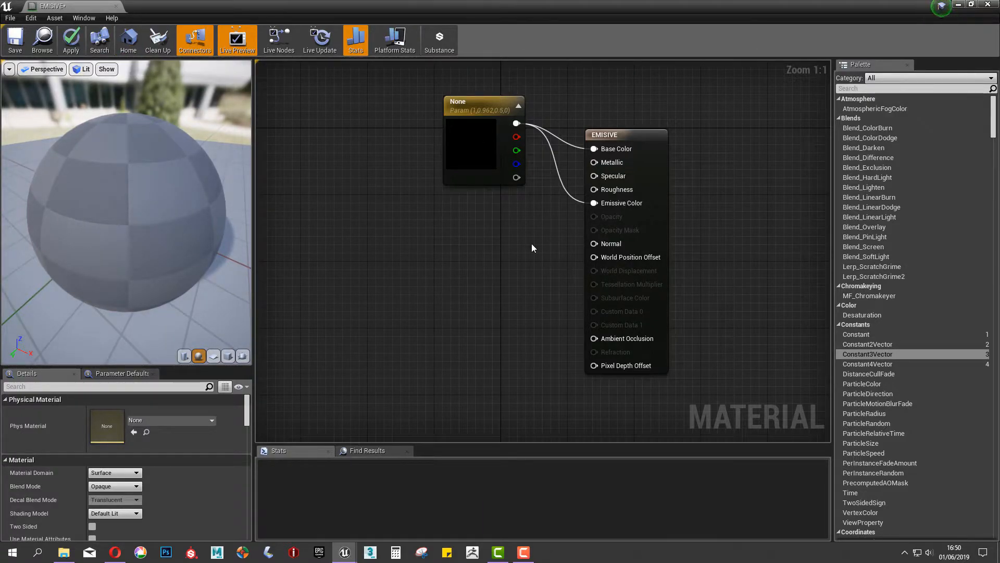
left_click(71, 41)
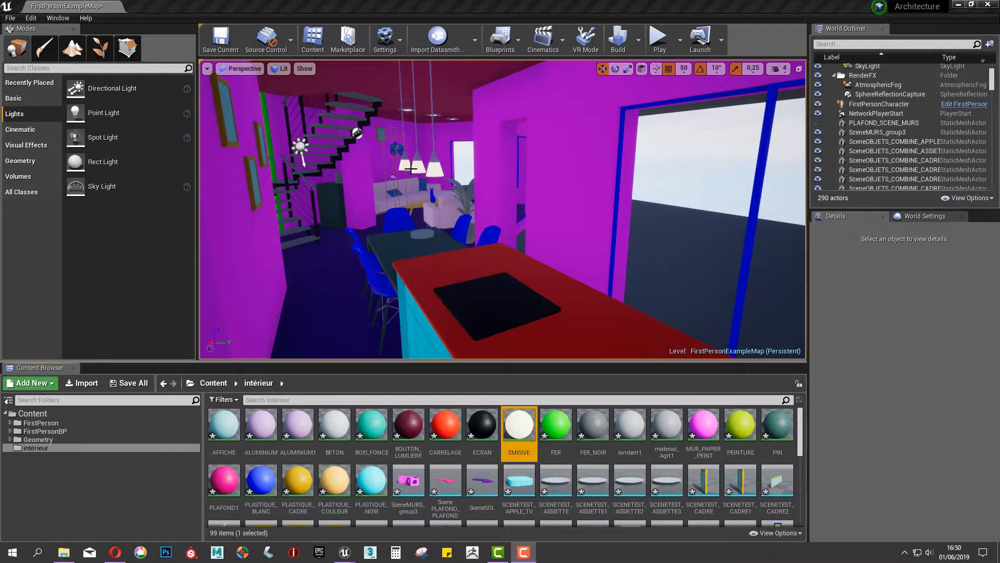
Select the pendant lamp SCENETEST_LAMPE6 and examine its emissive shade up close and from farther back.
left_click(426, 167)
key("f")
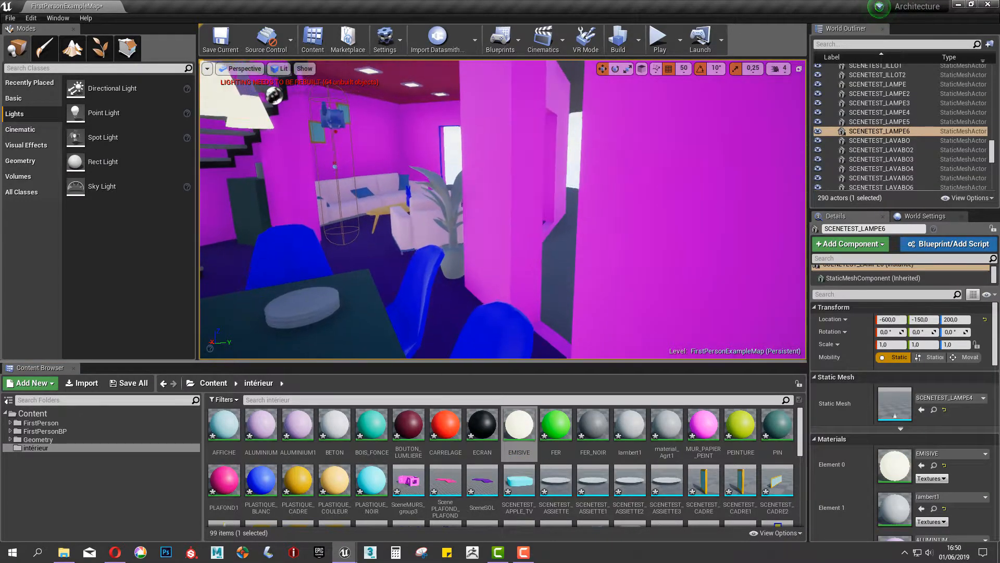
middle_click_drag(492, 209, 417, 253)
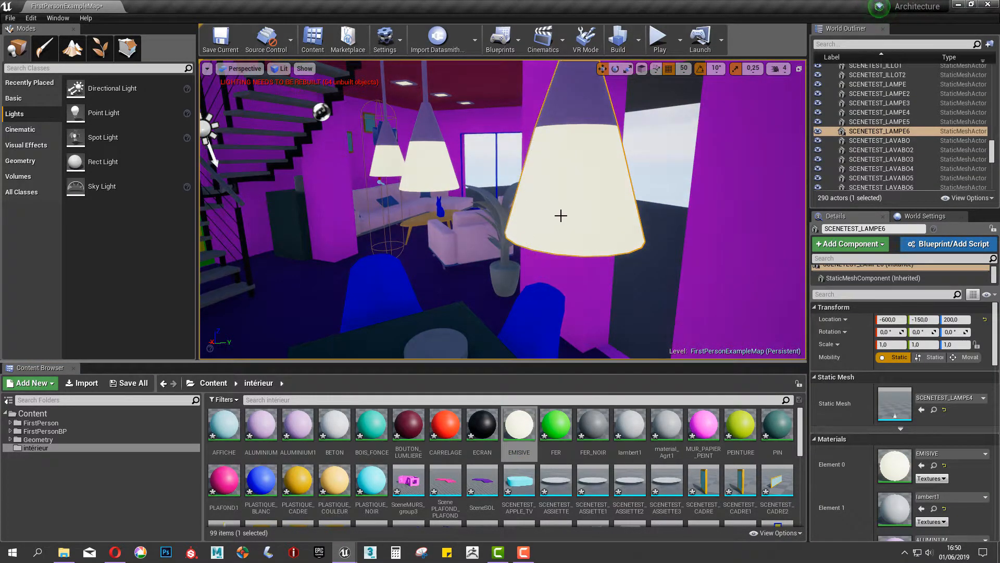
right_click_drag(561, 215, 595, 197)
scroll(594, 198, "down", 3)
middle_click_drag(596, 197, 638, 156)
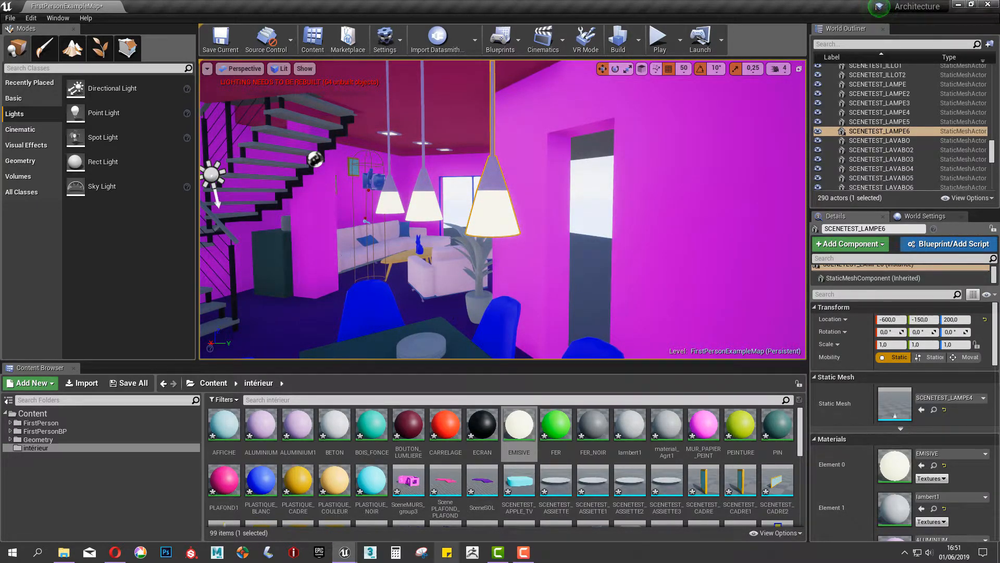
Switch to the other open Unreal Editor project and look around its interior for comparison.
mouse_move(344, 552)
left_click(418, 495)
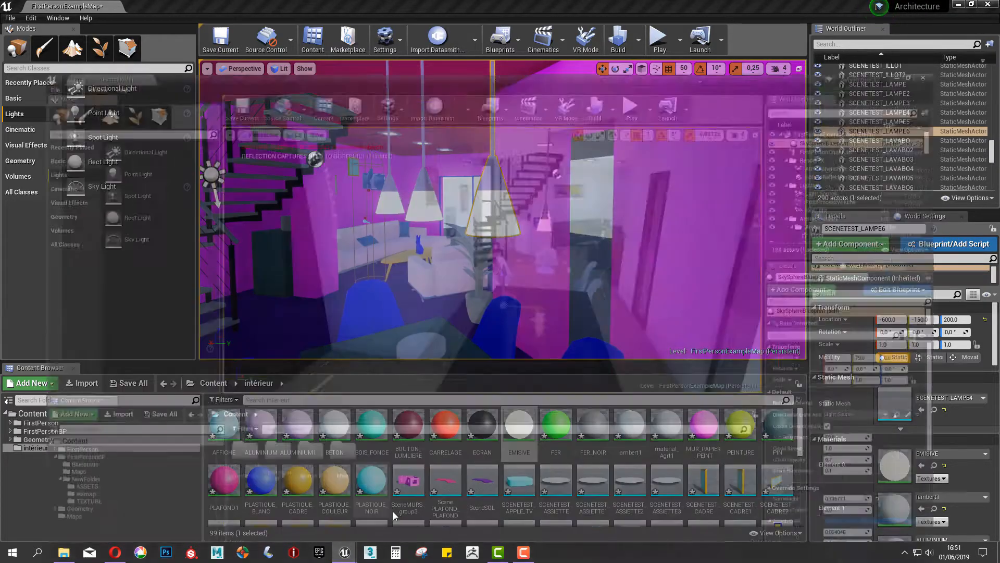
key("w")
mouse_move(500, 208)
right_mouse_down()
mouse_move(542, 216)
mouse_move(521, 223)
mouse_move(547, 221)
mouse_move(490, 222)
right_mouse_up()
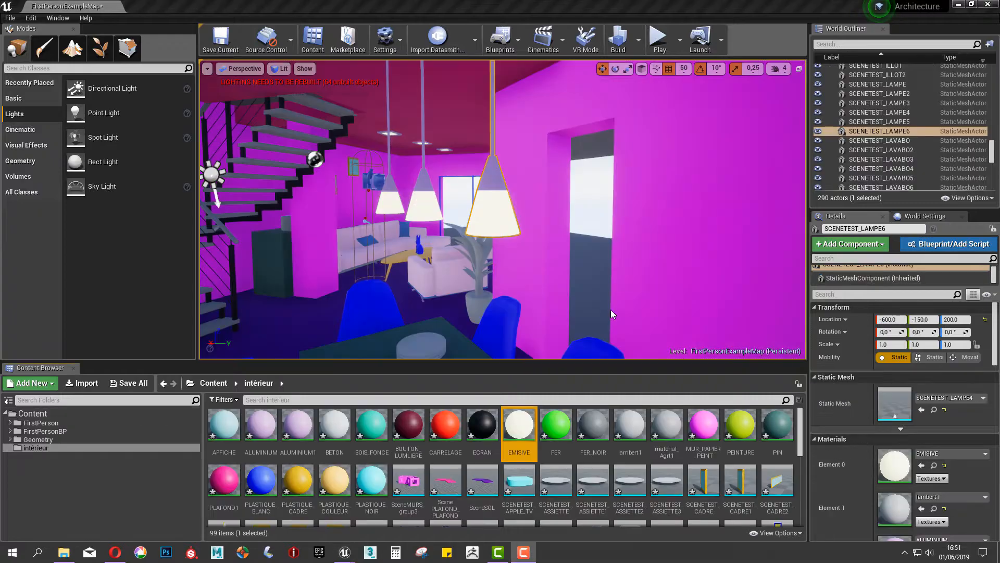
Add a Point Light to the scene close to the pendant lamp SCENETEST_LAMPE6.
right_click_drag(495, 220, 556, 230)
scroll(607, 237, "down", 2)
scroll(606, 238, "up", 2)
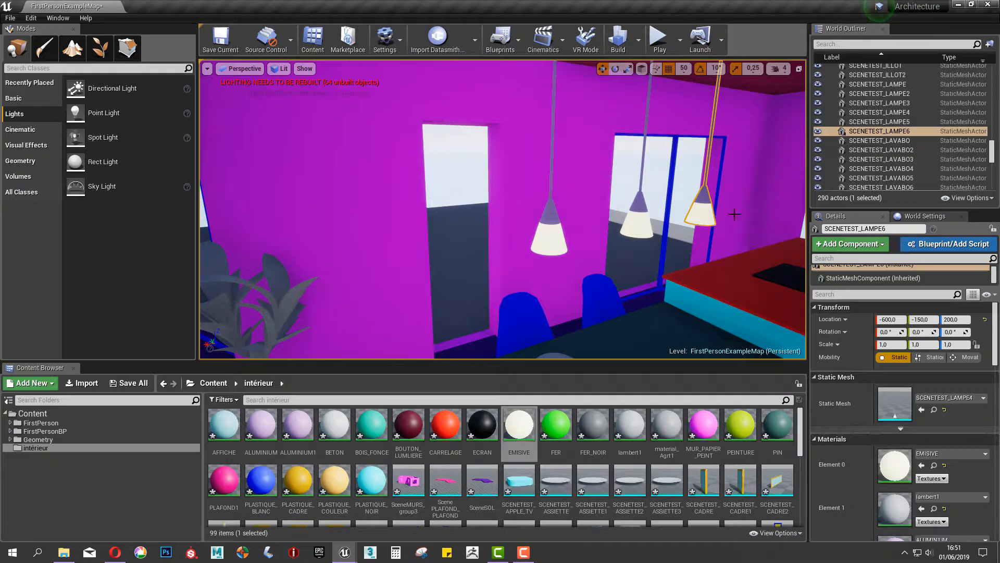
key("f")
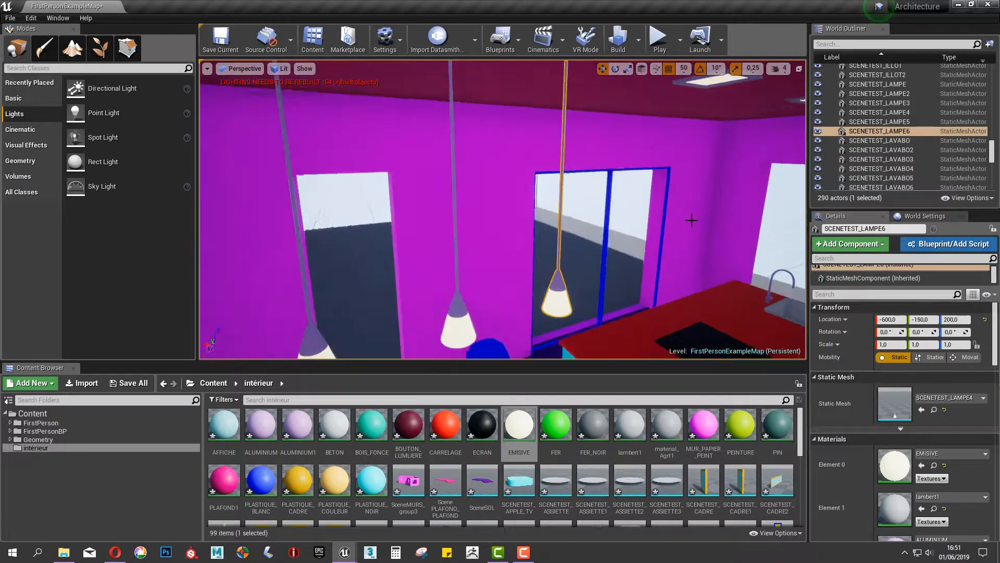
scroll(510, 312, "up", 3)
middle_click_drag(511, 296, 513, 260)
left_click_drag(103, 113, 492, 163)
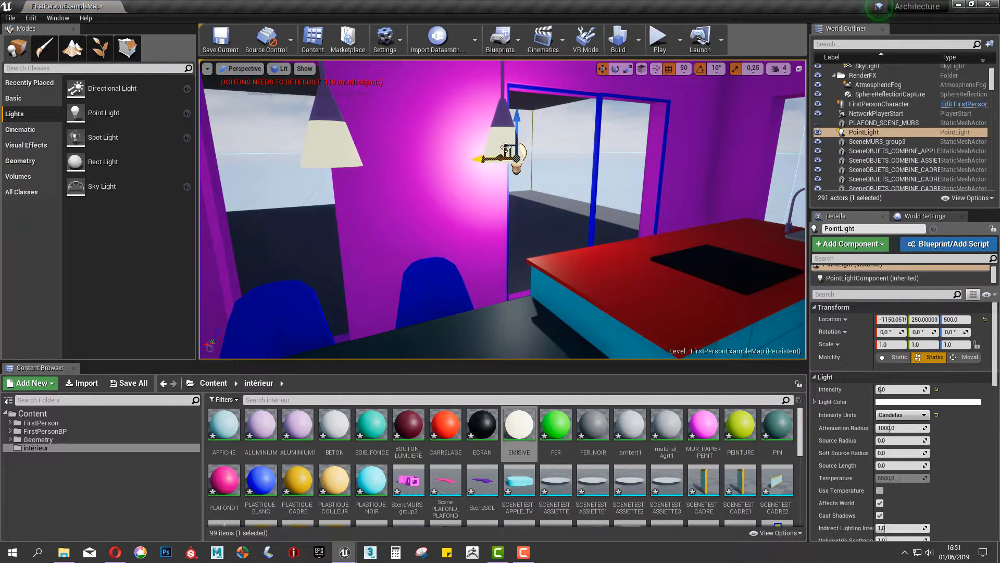
Move the point light roughly under the pendant lamp's shade, at about -1000, 0, 500.
left_click_drag(689, 166, 578, 180, "alt")
left_click_drag(798, 140, 684, 167)
left_click_drag(618, 177, 677, 176)
Set the position grid snap size to 1 and finely align the point light with the pendant lamp's shade.
left_click(684, 68)
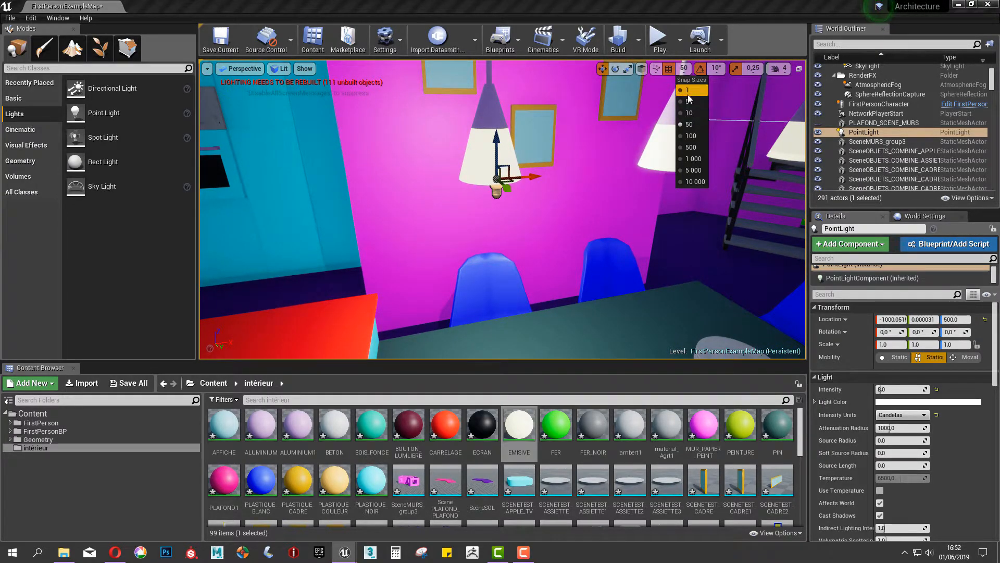
left_click(686, 90)
left_click_drag(515, 177, 553, 139)
left_click_drag(554, 139, 687, 140, "alt")
mouse_move(504, 159)
left_mouse_down()
mouse_move(532, 133)
mouse_move(503, 154)
left_mouse_up()
left_click_drag(600, 159, 558, 164, "alt")
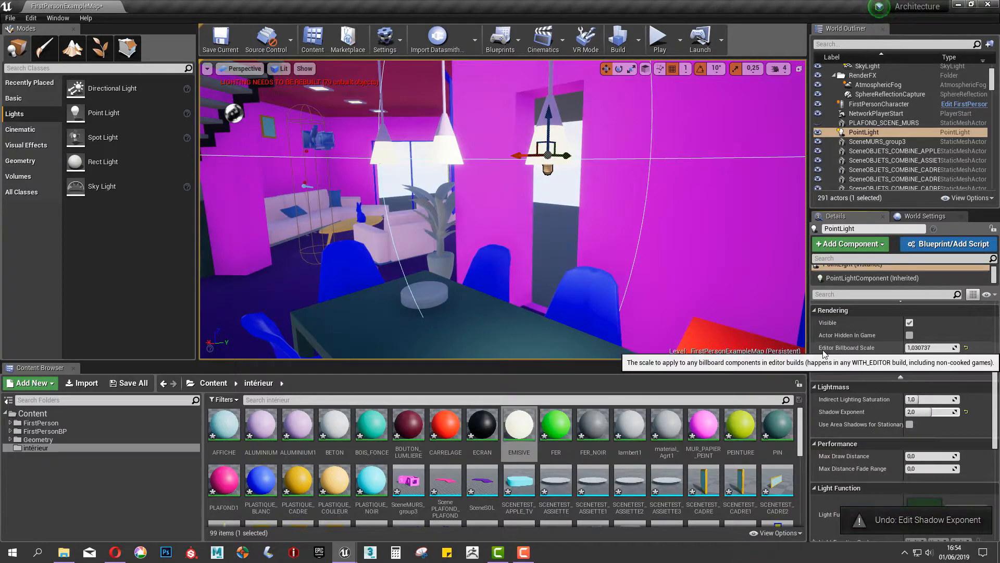
Set the point light's Editor Billboard Scale to about 2.32 and check its placement on the lamp from another side.
left_click_drag(930, 348, 966, 347)
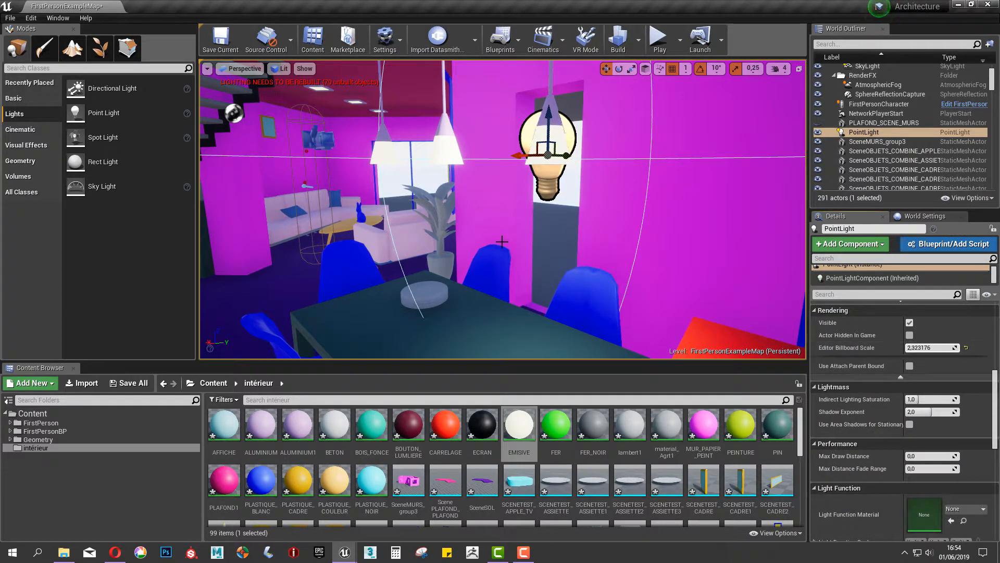
mouse_move(495, 235)
left_mouse_down("alt")
mouse_move(260, 234)
mouse_move(521, 237)
mouse_move(491, 234)
left_mouse_up("alt")
left_click_drag(499, 168, 470, 151, "alt")
left_click_drag(547, 147, 553, 149)
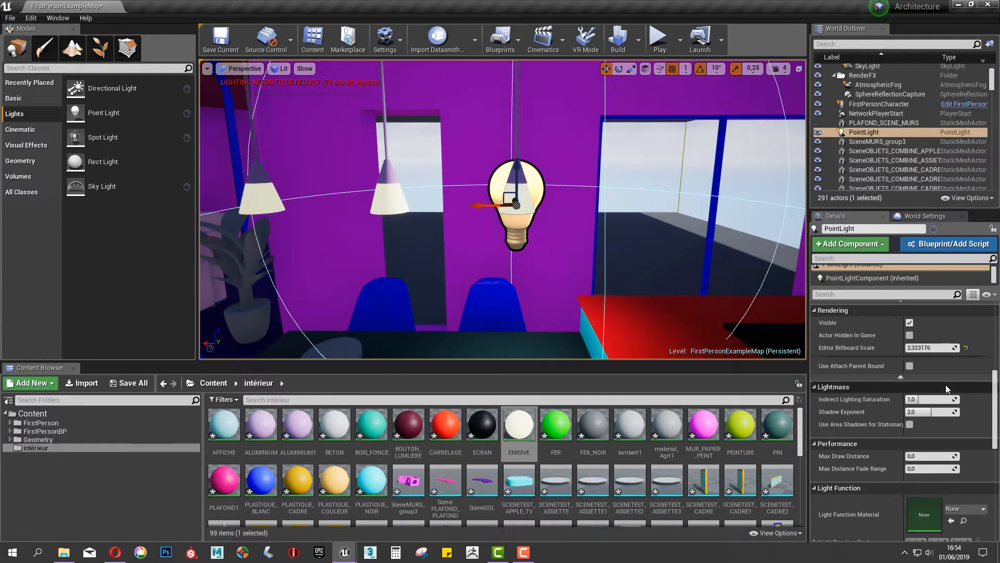
Set the point light's Intensity to about 15.2 candelas and its Attenuation Radius to about 199.6.
scroll(941, 374, "up", 1)
scroll(942, 374, "up", 5)
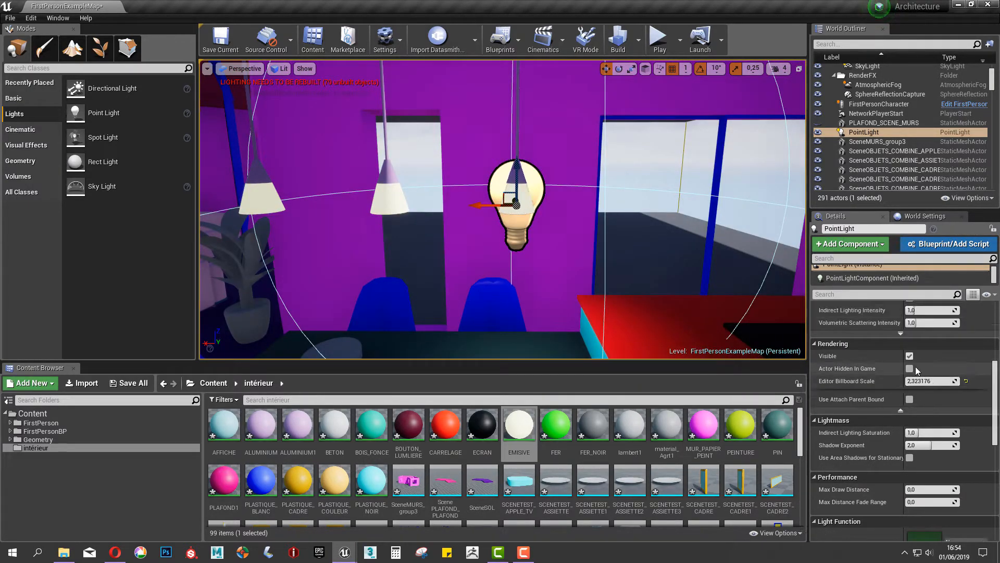
scroll(927, 367, "up", 4)
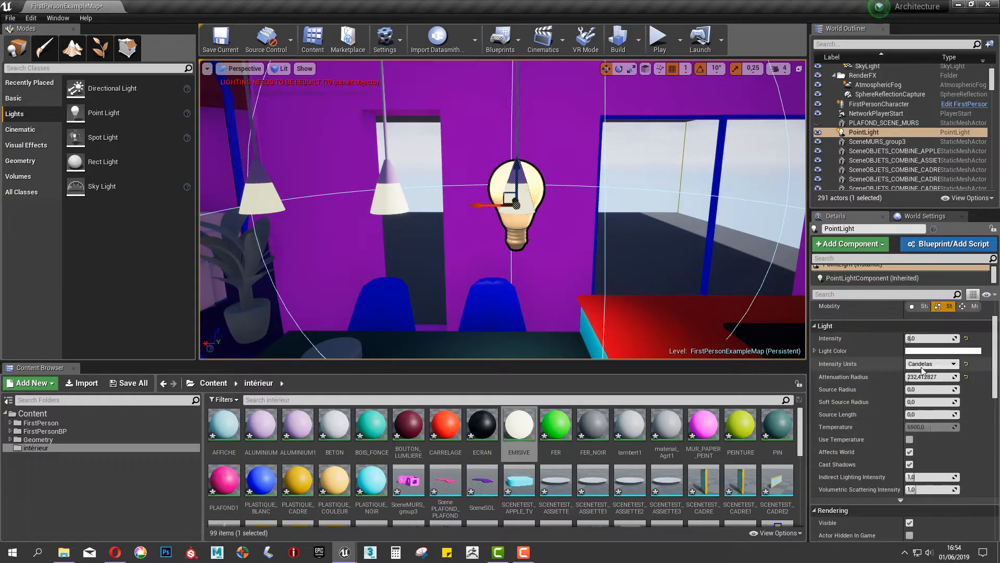
mouse_move(910, 339)
left_mouse_down()
mouse_move(943, 338)
mouse_move(915, 339)
left_mouse_up()
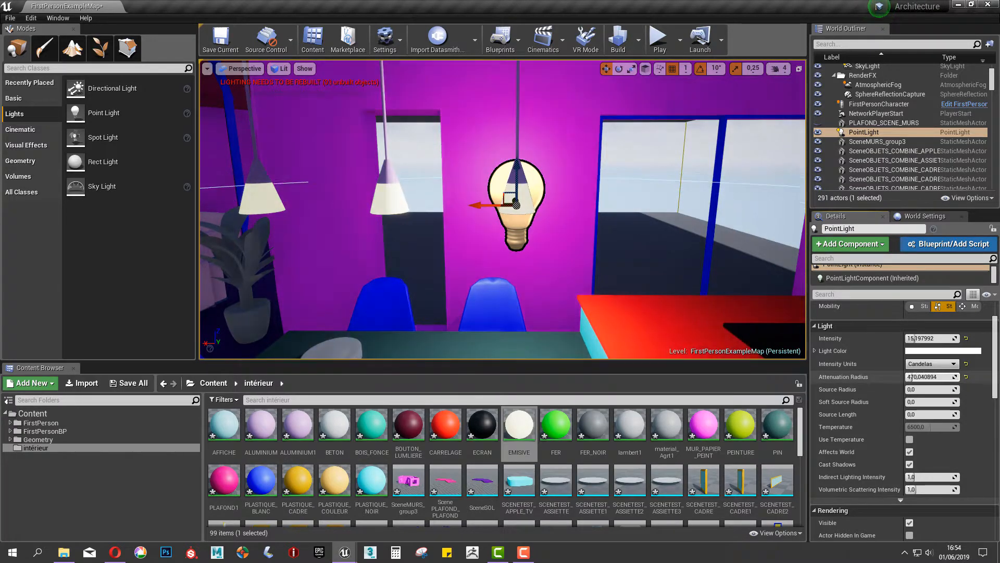
left_click_drag(908, 376, 908, 377)
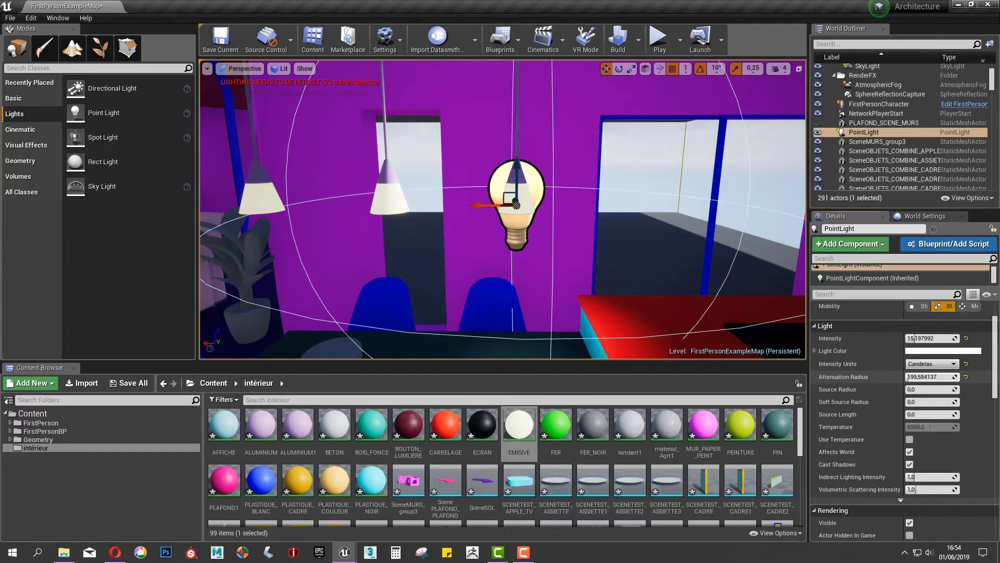
middle_click_drag(677, 238, 670, 256)
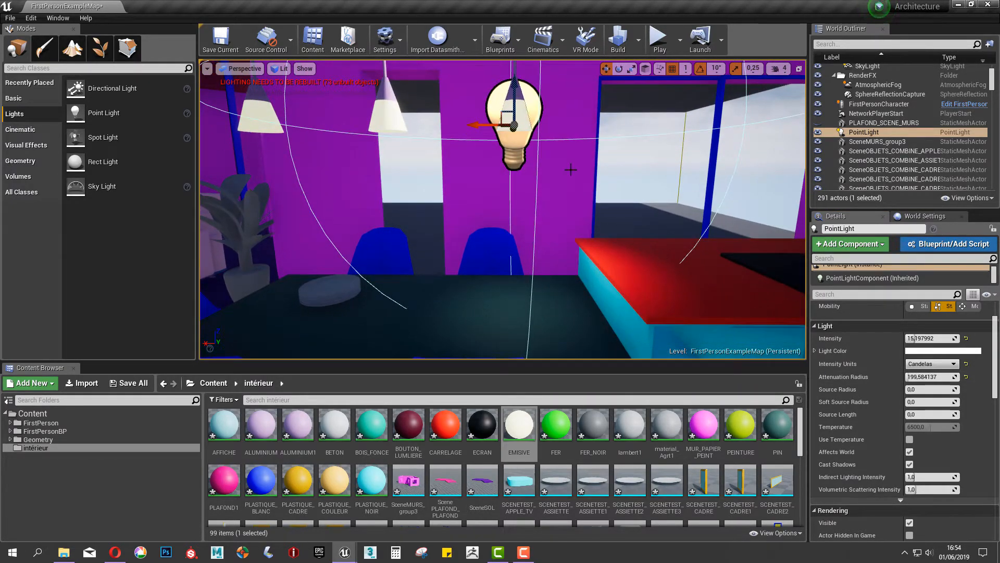
mouse_move(930, 377)
left_mouse_down()
mouse_move(896, 376)
mouse_move(933, 377)
mouse_move(922, 376)
left_mouse_up()
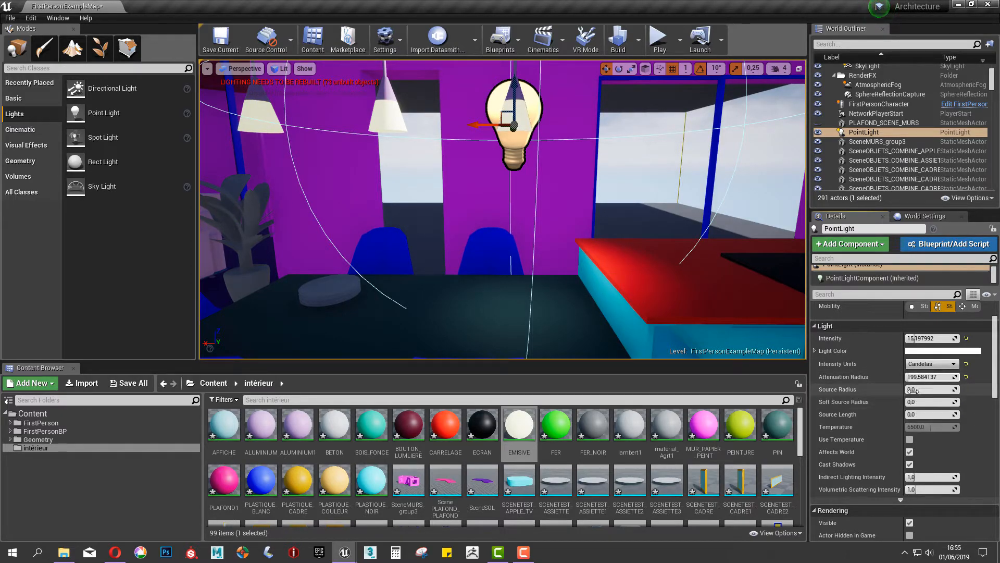
Try a larger Source Radius on the point light and return it to 0.
left_click_drag(930, 389, 956, 389)
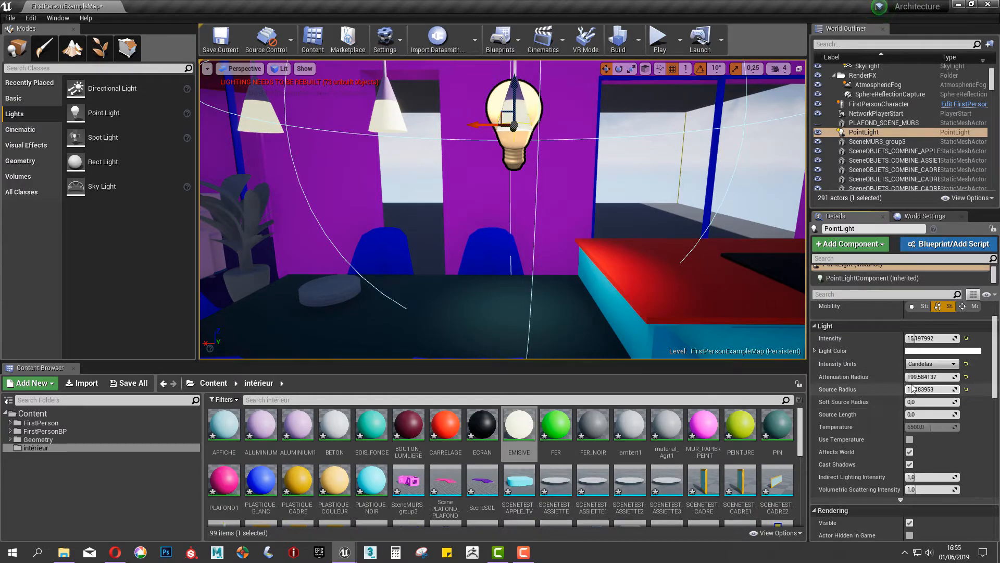
mouse_move(912, 389)
left_mouse_down()
mouse_move(938, 389)
mouse_move(909, 389)
left_mouse_up()
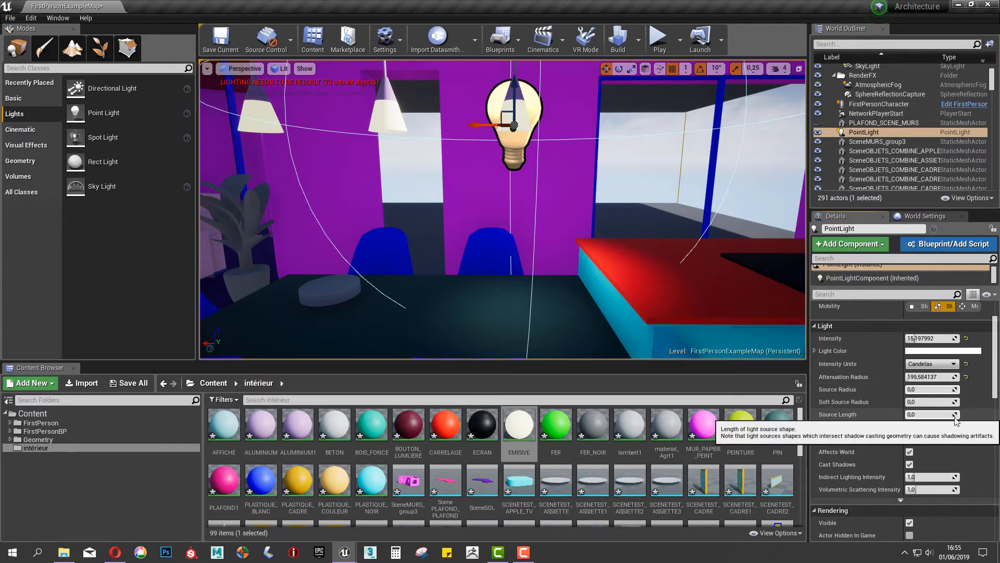
Try toggling the point light's Cast Shadows and Affects World options, leaving both enabled.
scroll(958, 405, "down", 2)
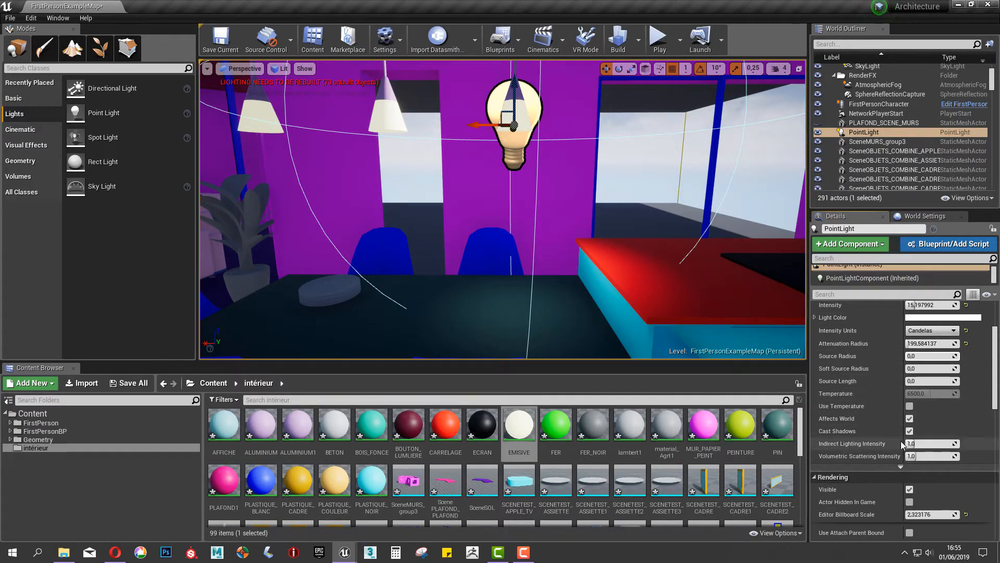
scroll(903, 442, "down", 2)
left_click(910, 399)
left_click(910, 386)
left_click(910, 386)
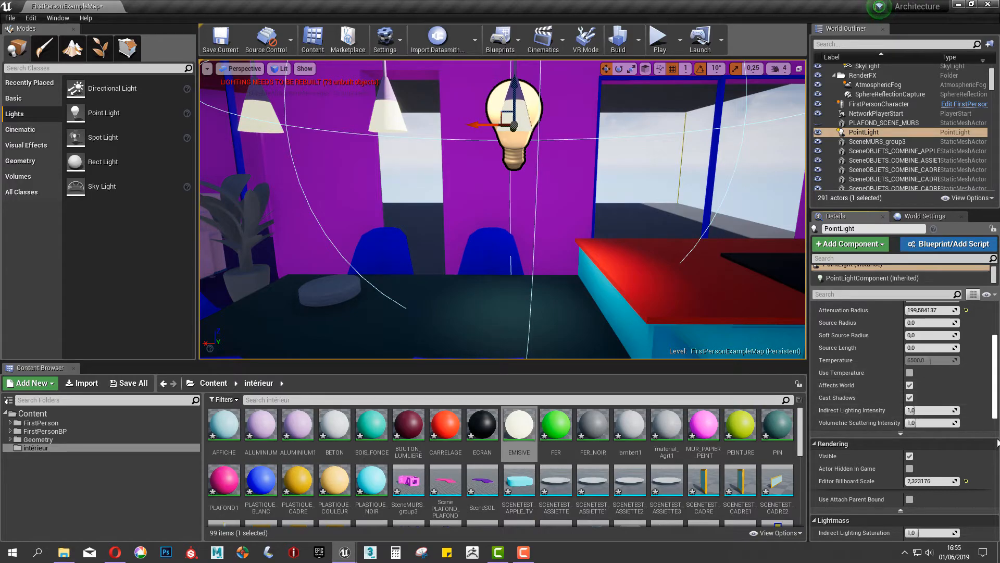
scroll(862, 413, "down", 2)
scroll(861, 413, "up", 6)
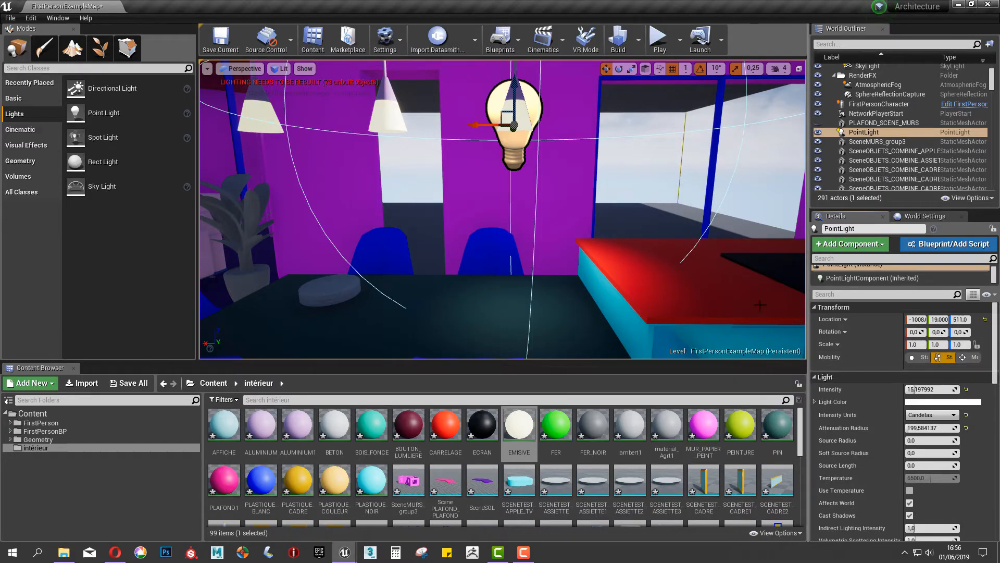
Set the point light's Mobility to Static and duplicate it to the other two pendant lamps over the dining table.
left_click(922, 357)
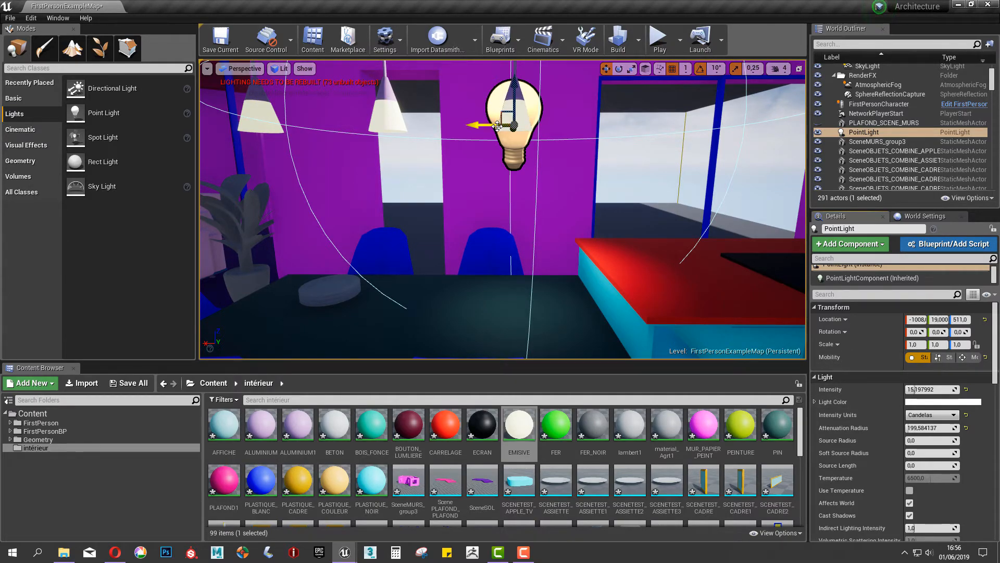
left_click_drag(497, 126, 230, 132, "alt")
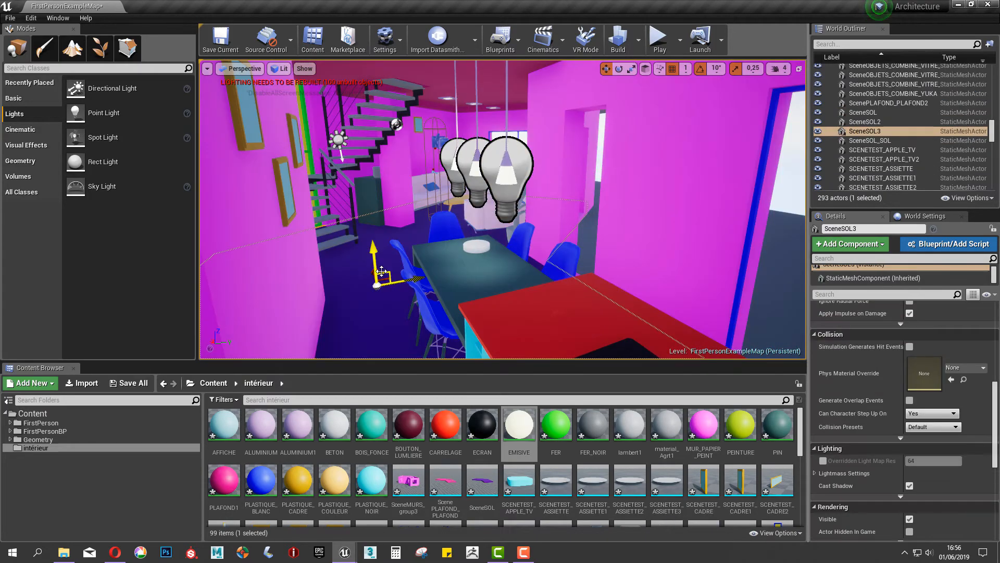
Compare the pendant lighting over the dining table with the editor icons hidden and shown, from another viewpoint.
key("g")
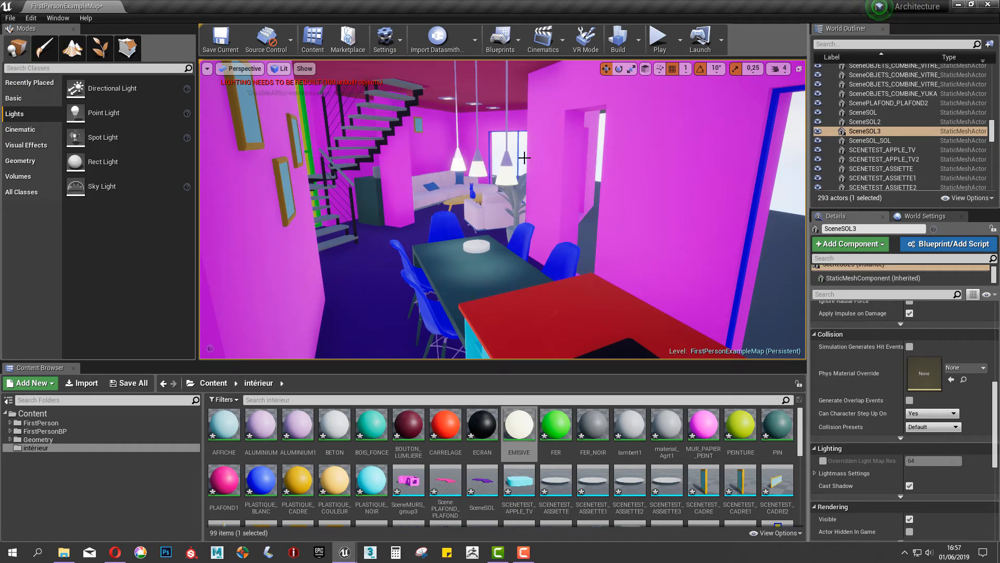
right_click_drag(460, 211, 542, 245)
right_click_drag(503, 208, 693, 211)
key("g")
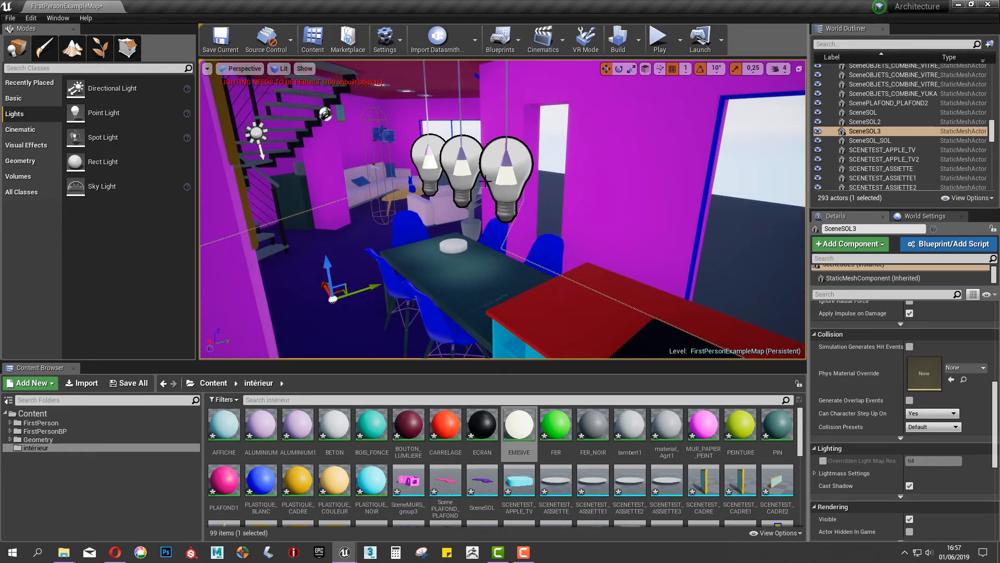
key("g")
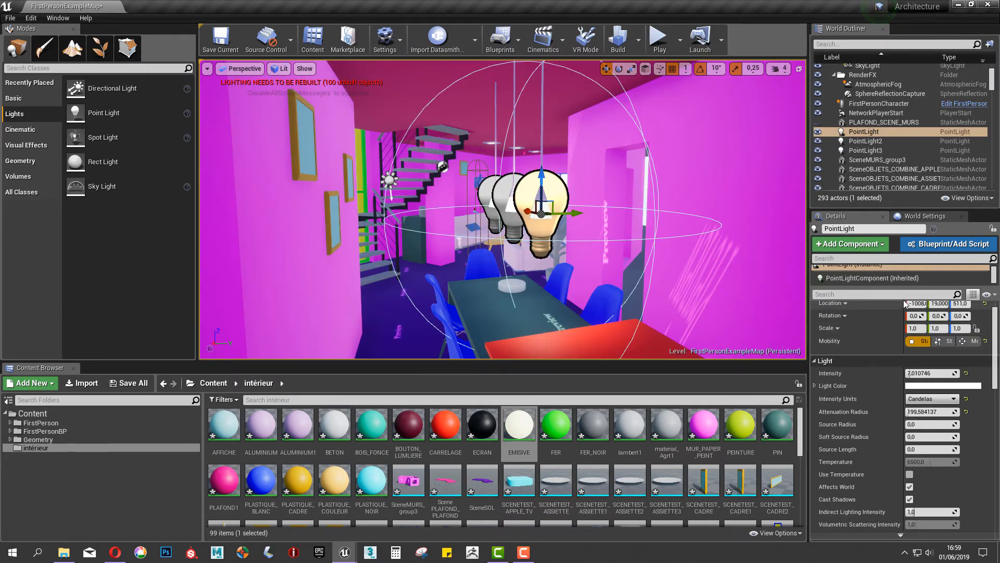
Try a Source Radius of about 85.5 on the first pendant's point light and restore the default radius.
mouse_move(868, 342)
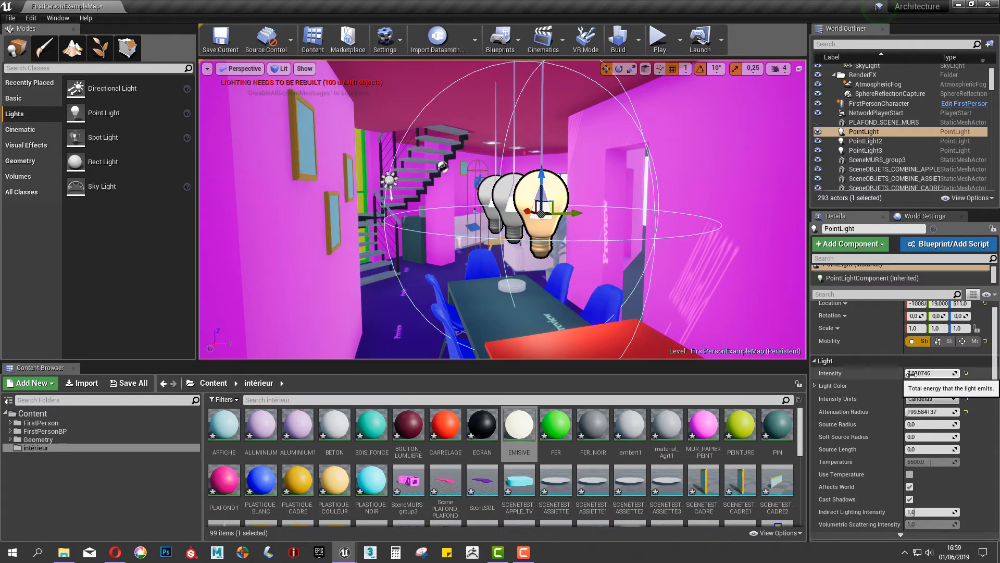
mouse_move(915, 415)
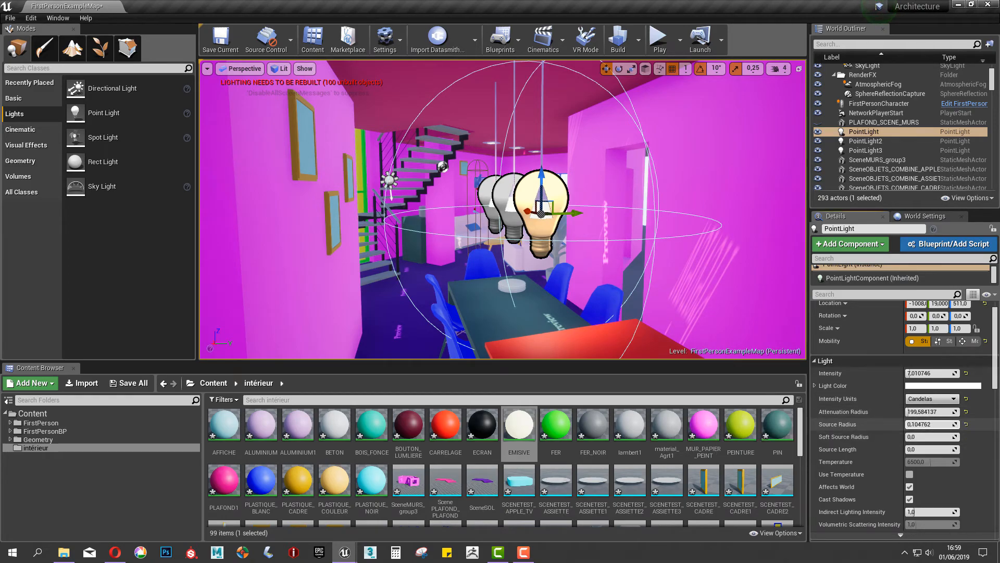
left_click_drag(930, 424, 969, 425)
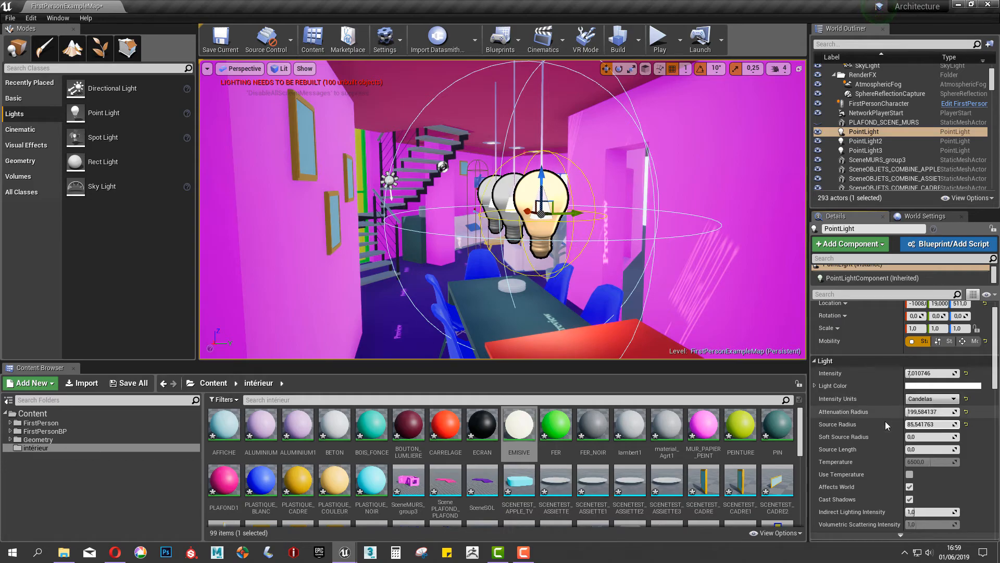
left_click(966, 424)
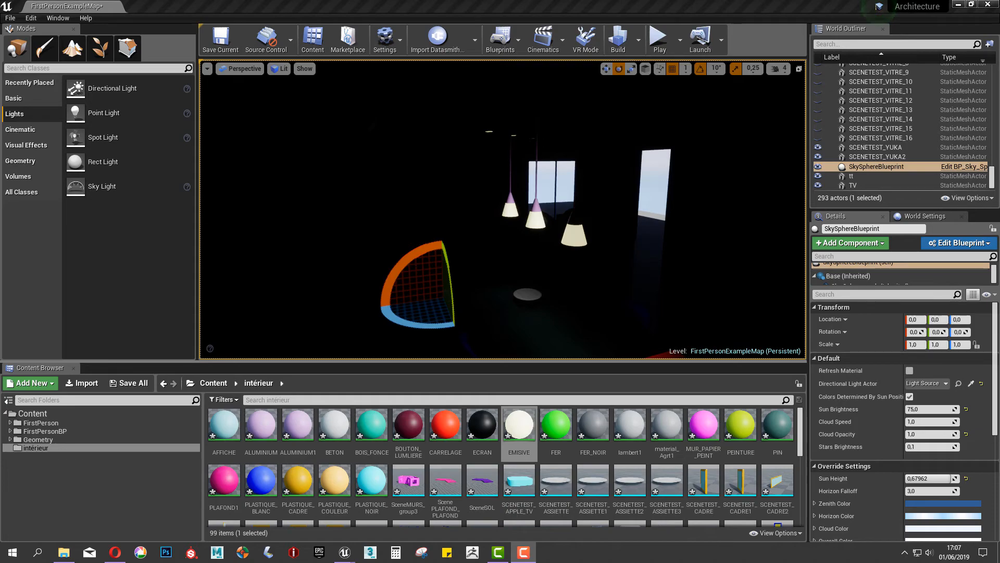
Examine the three pendant lamps and their light on the table in the darkened dining area.
right_click_drag(503, 208, 480, 208)
middle_click_drag(524, 248, 453, 231, "alt")
left_click_drag(524, 248, 552, 250, "alt")
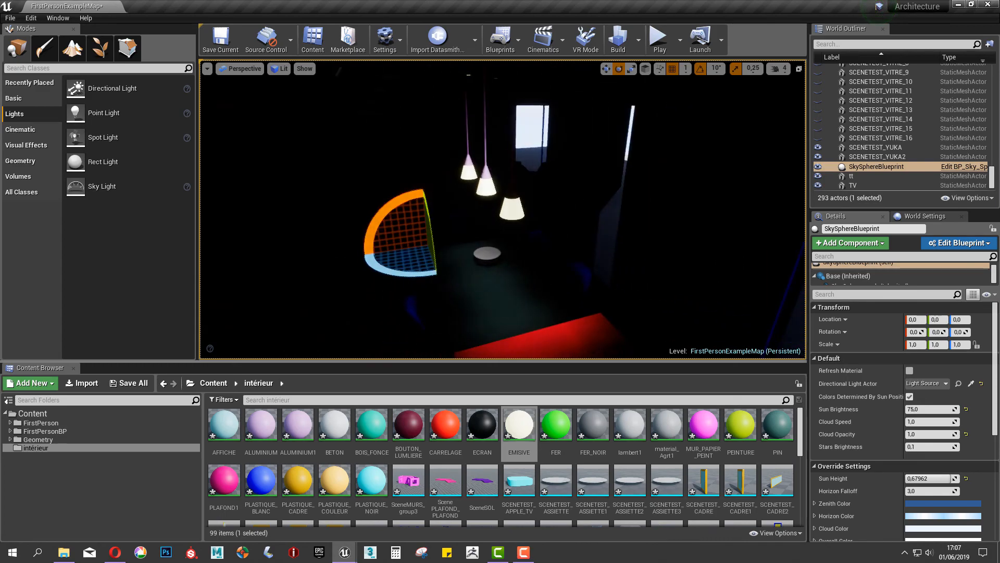